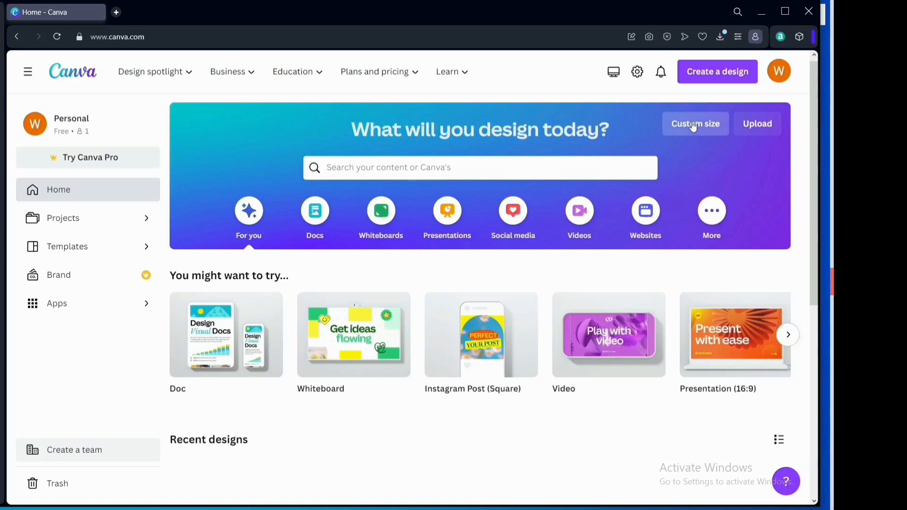
Create a new custom-size design 3000 px wide and 2000 px high, and dismiss the sticker tip.
{"action": "left_click", "coordinate": [693, 126]}
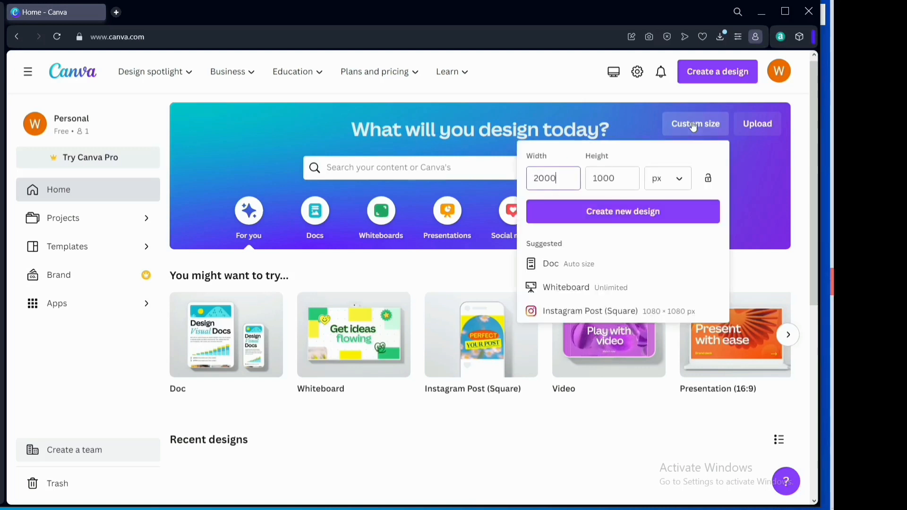
{"action": "double_click", "coordinate": [560, 180]}
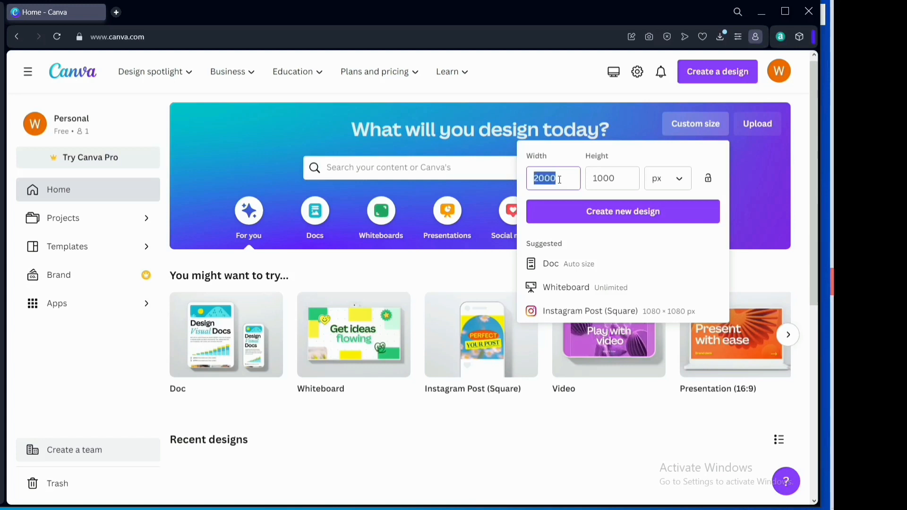
{"action": "key", "text": "BackSpace"}
{"action": "type", "text": "3000"}
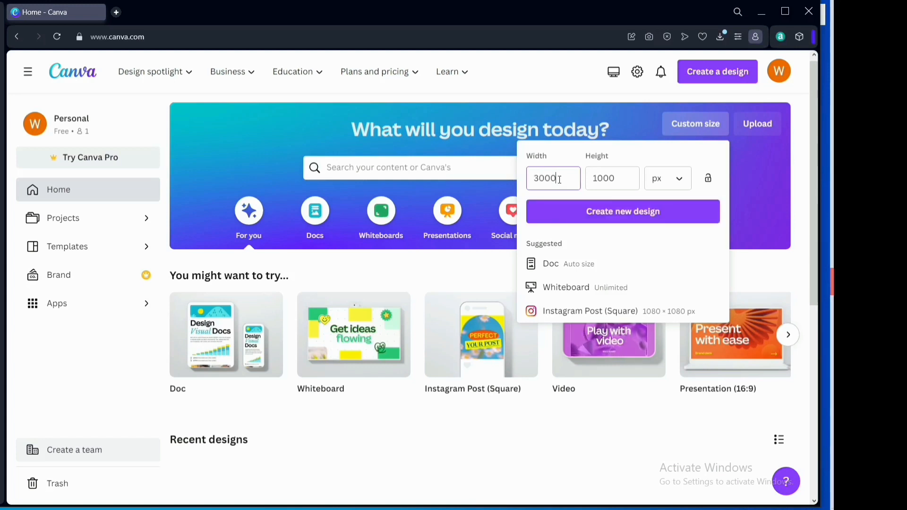
{"action": "left_click", "coordinate": [614, 178]}
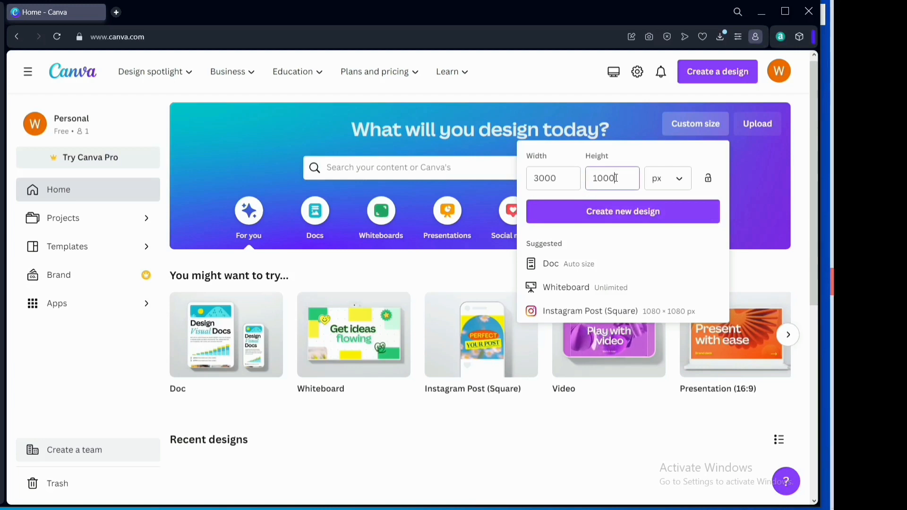
{"action": "left_click_drag", "start_coordinate": [614, 178], "coordinate": [594, 180]}
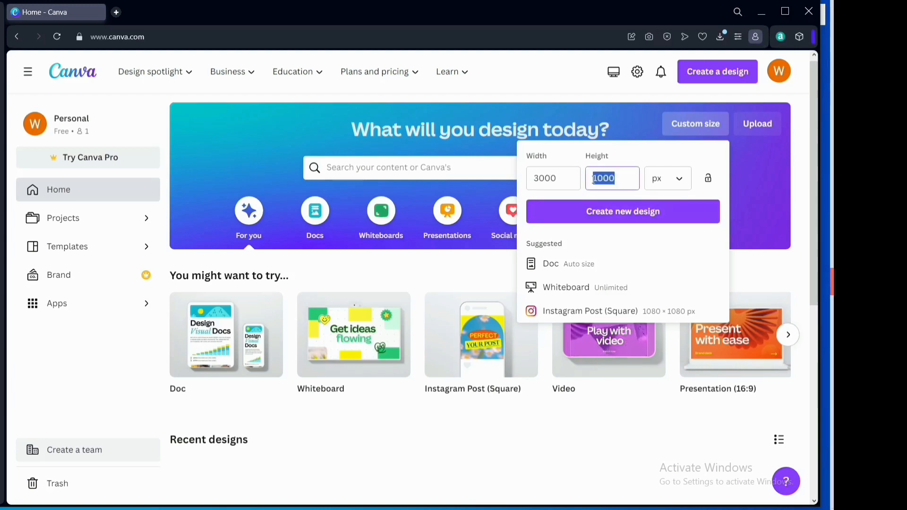
{"action": "key", "text": "BackSpace"}
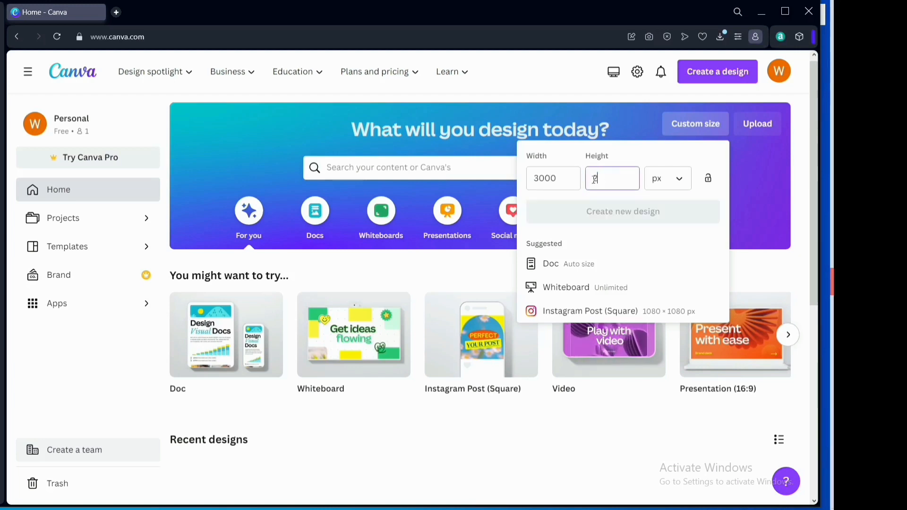
{"action": "type", "text": "2000"}
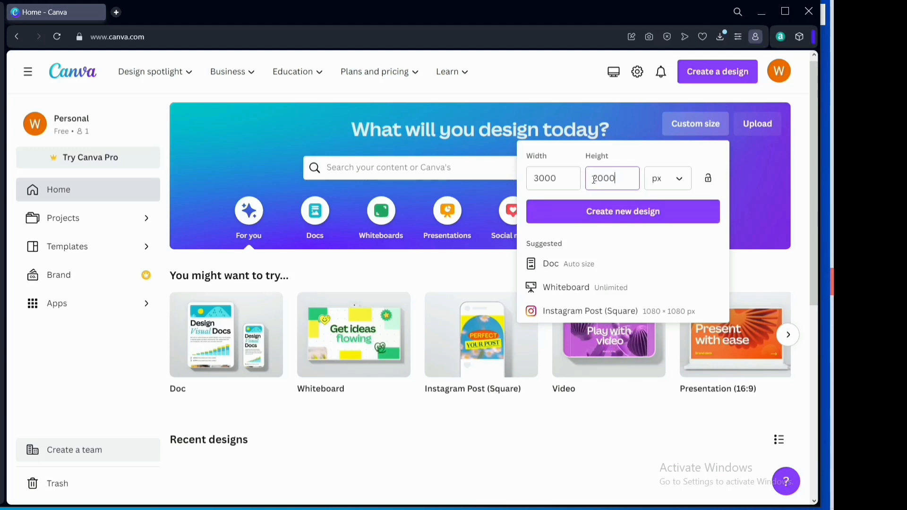
{"action": "left_click", "coordinate": [613, 210]}
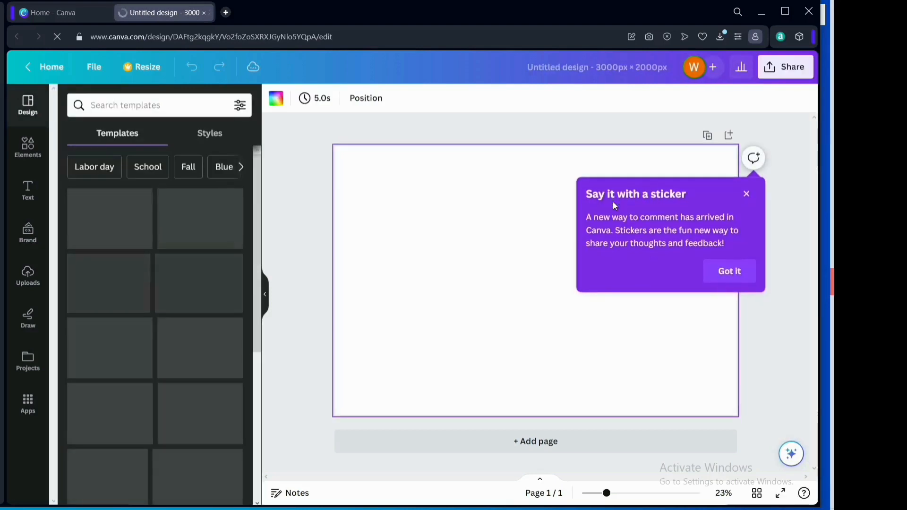
{"action": "left_click", "coordinate": [746, 195]}
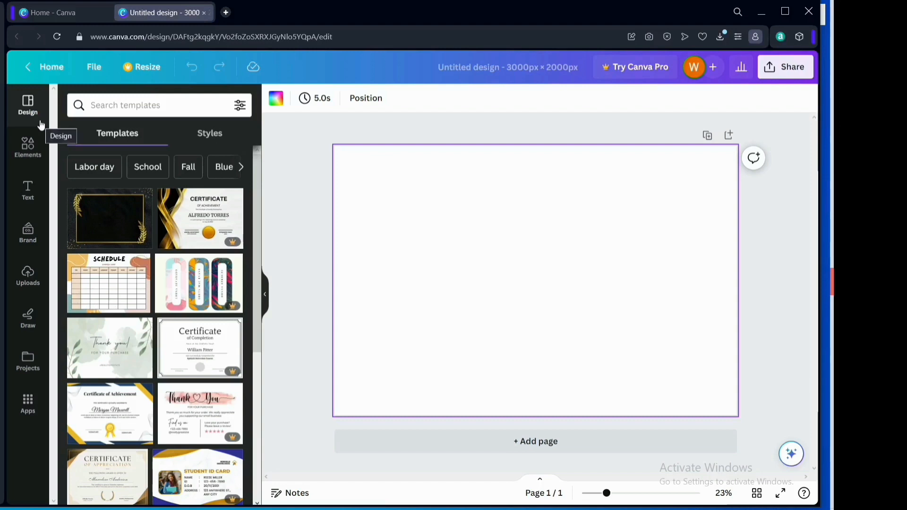
Open the Text to Image app from the popular apps.
{"action": "left_click", "coordinate": [28, 405]}
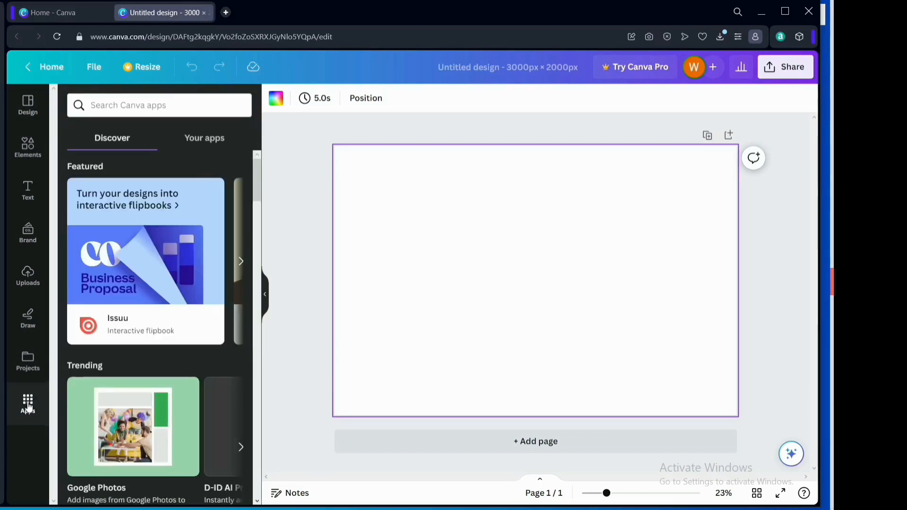
{"action": "scroll", "coordinate": [159, 260], "scroll_direction": "down", "scroll_amount": 2}
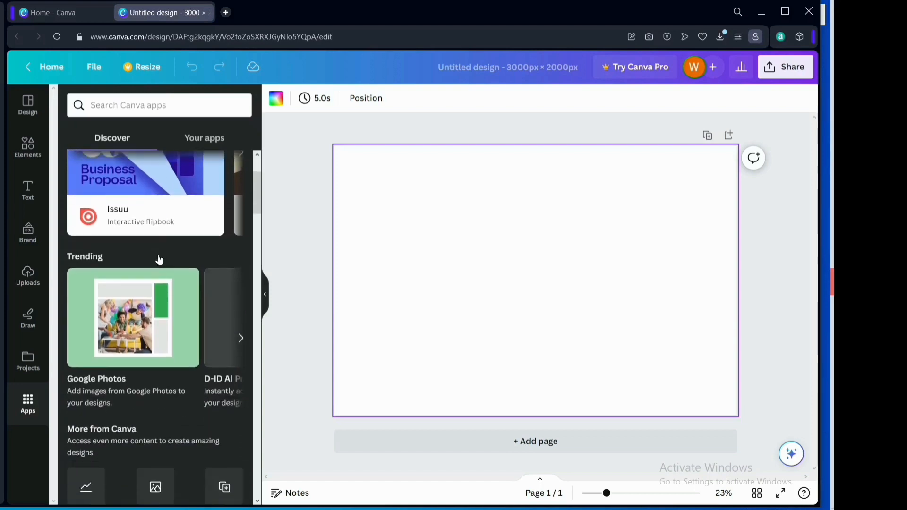
{"action": "scroll", "coordinate": [158, 255], "scroll_direction": "down", "scroll_amount": 5}
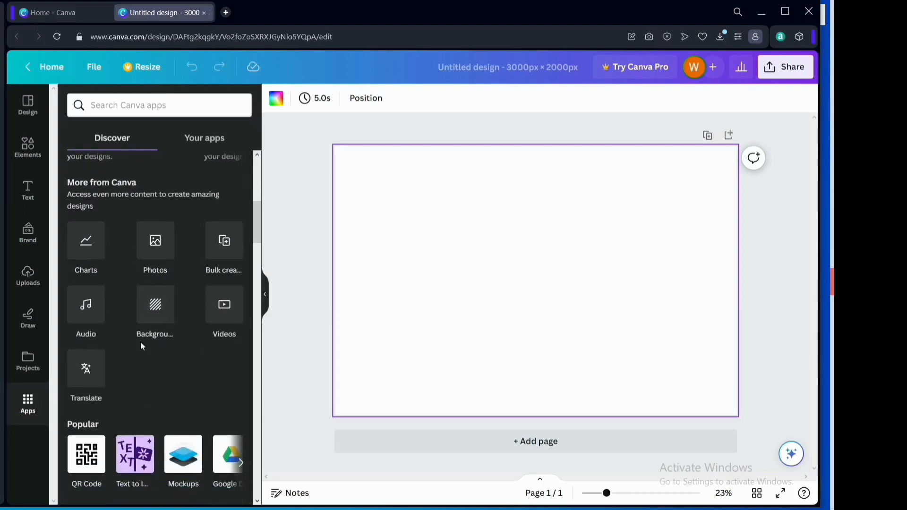
{"action": "scroll", "coordinate": [133, 344], "scroll_direction": "down", "scroll_amount": 2}
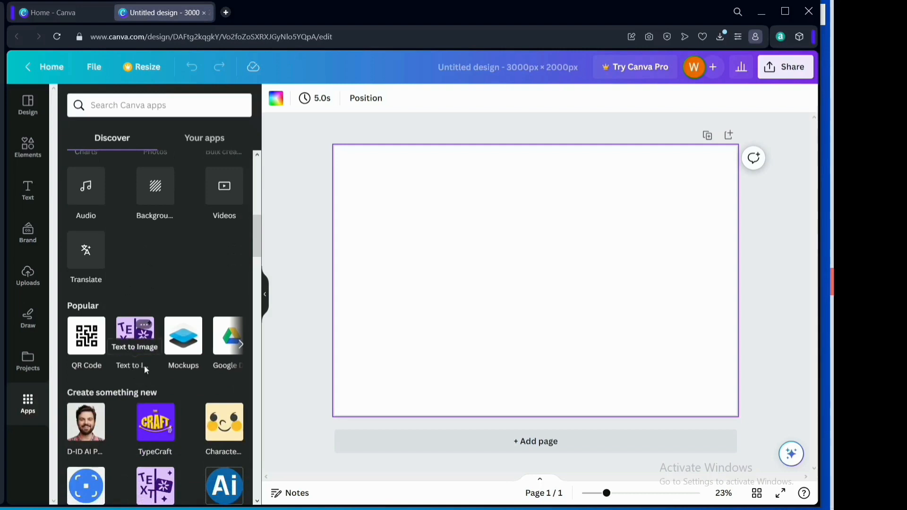
{"action": "left_click", "coordinate": [135, 340]}
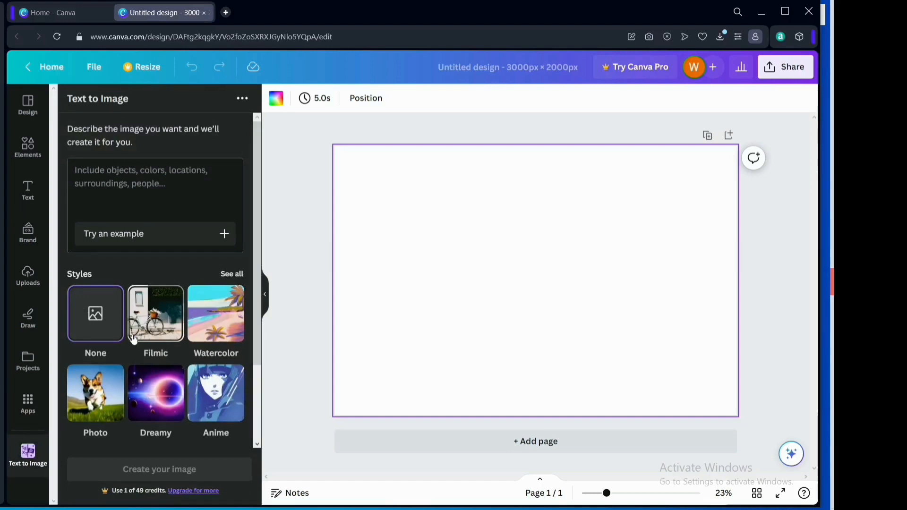
Generate images from the text prompt "A dog".
{"action": "left_click", "coordinate": [159, 191]}
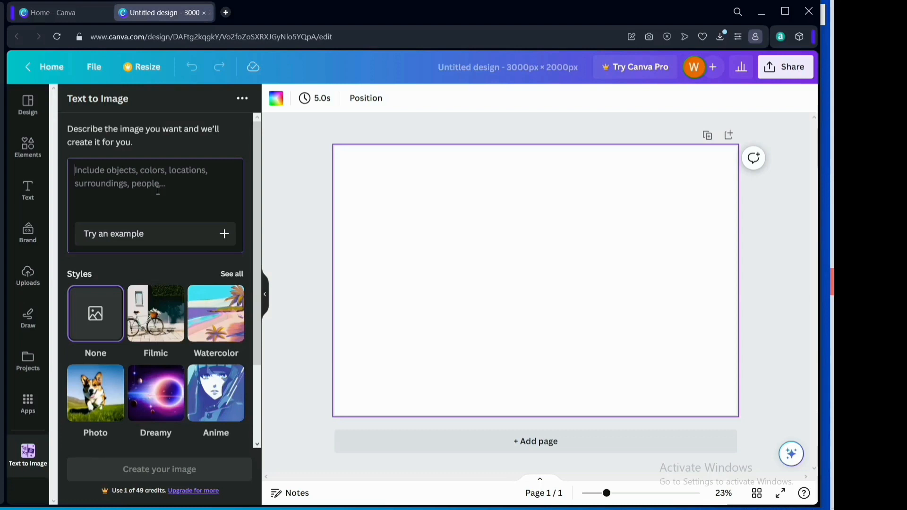
{"action": "type", "text": "A dog"}
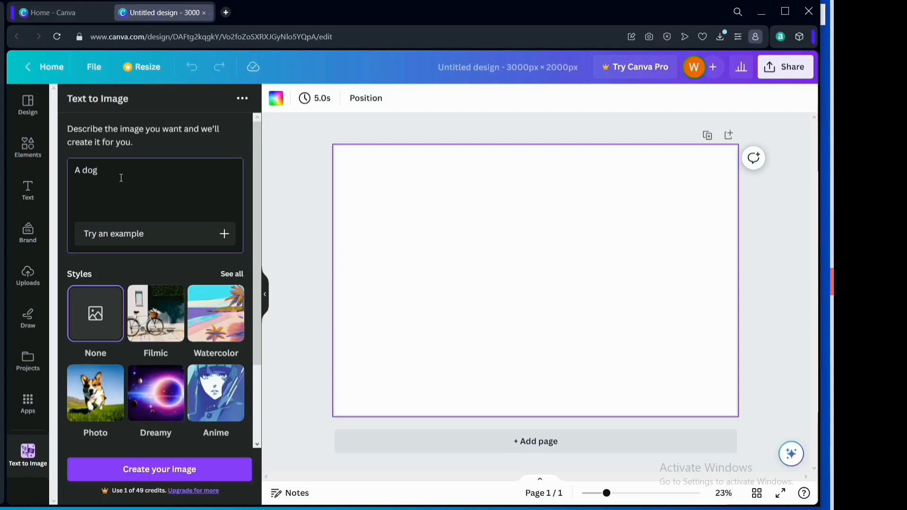
{"action": "scroll", "coordinate": [128, 198], "scroll_direction": "down", "scroll_amount": 2}
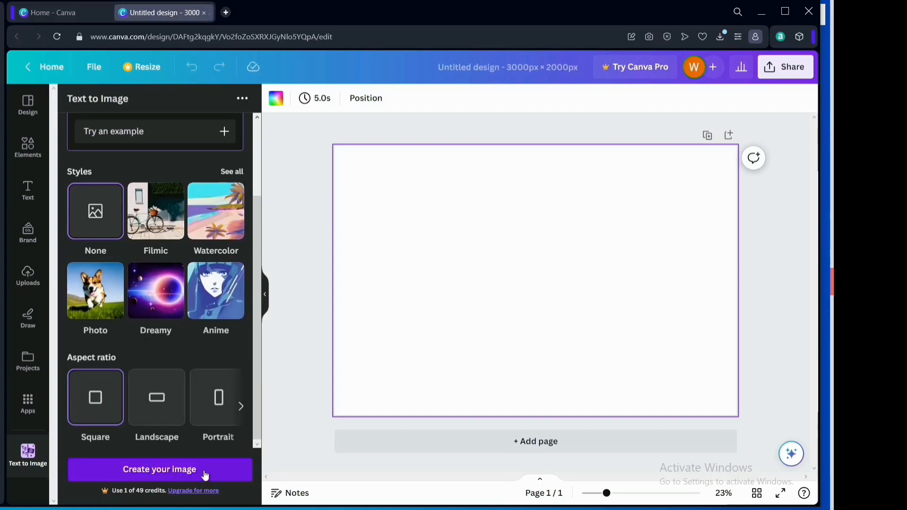
{"action": "left_click", "coordinate": [175, 470]}
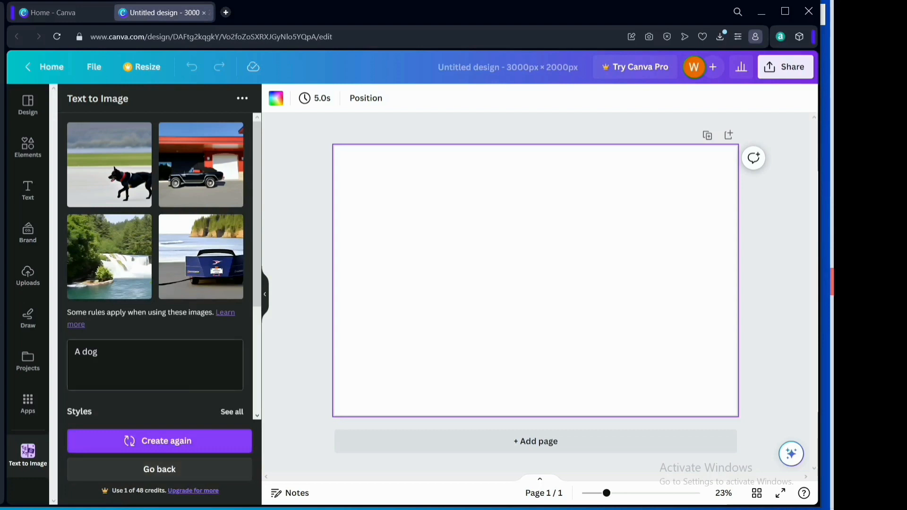
Place the generated image of the walking black dog on the page and enlarge it to the full page height.
{"action": "left_click", "coordinate": [126, 182]}
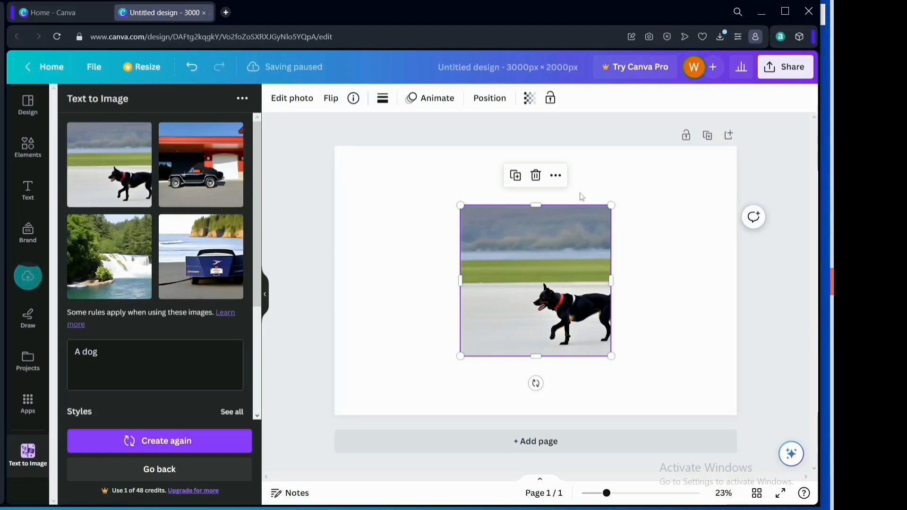
{"action": "left_click_drag", "start_coordinate": [613, 205], "coordinate": [670, 146]}
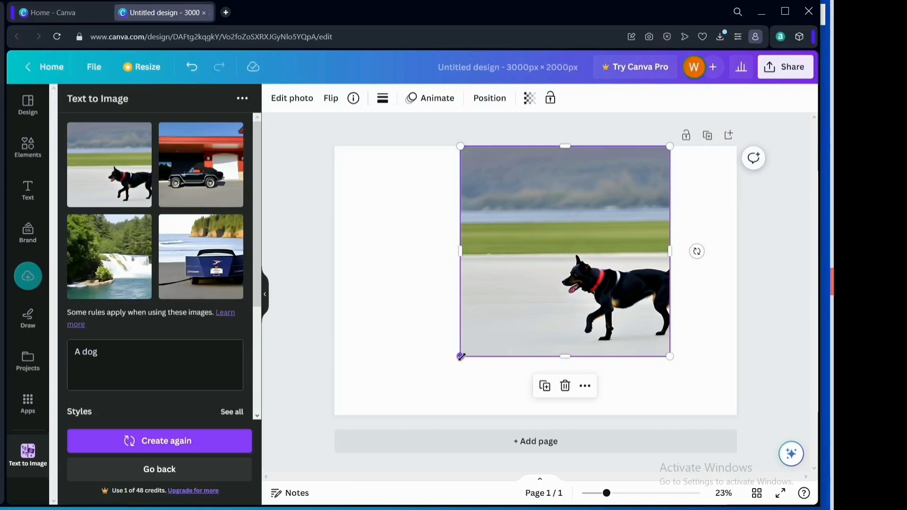
{"action": "left_click_drag", "start_coordinate": [461, 356], "coordinate": [410, 427]}
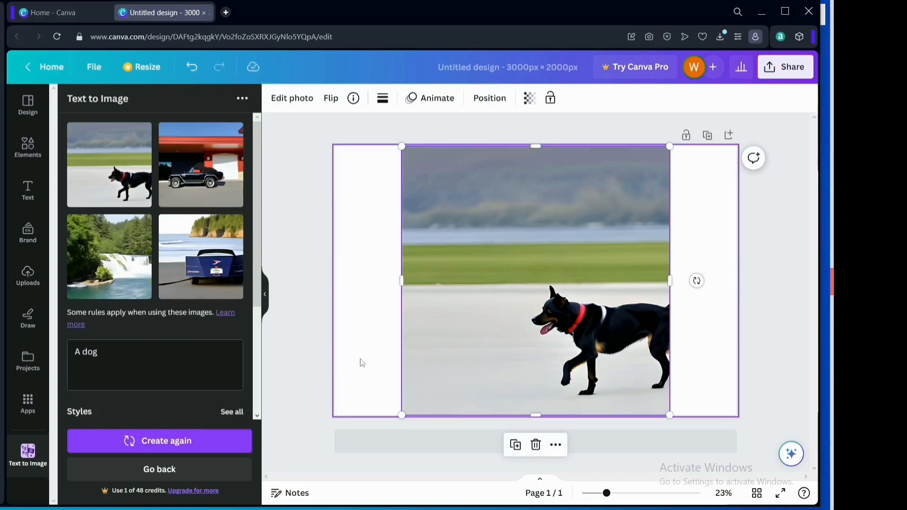
Add a second page and generate new images from the prompt "A dog with a cat".
{"action": "left_click", "coordinate": [450, 443]}
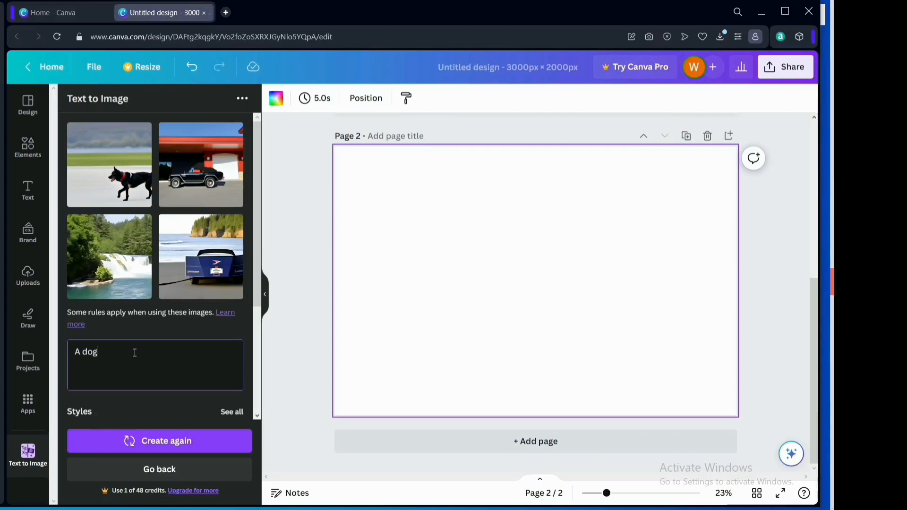
{"action": "key", "text": "ctrl+a"}
{"action": "key", "text": "BackSpace"}
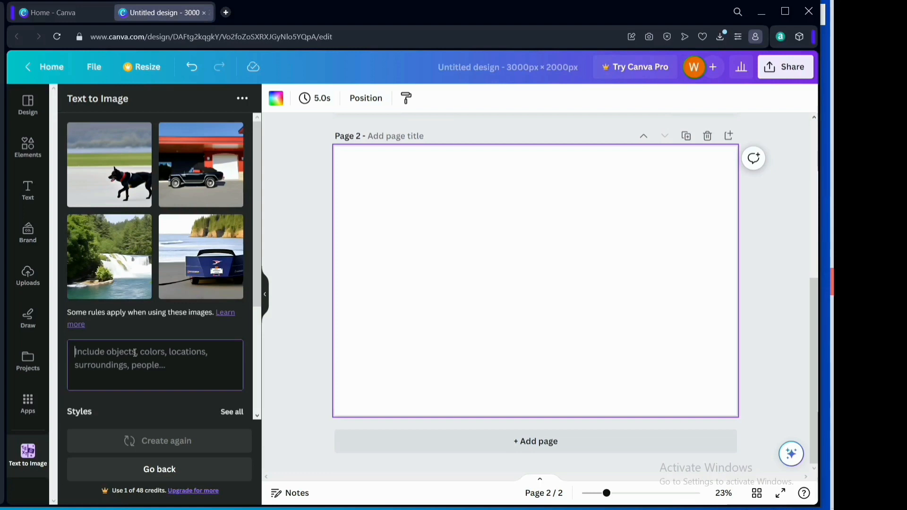
{"action": "type", "text": "A"}
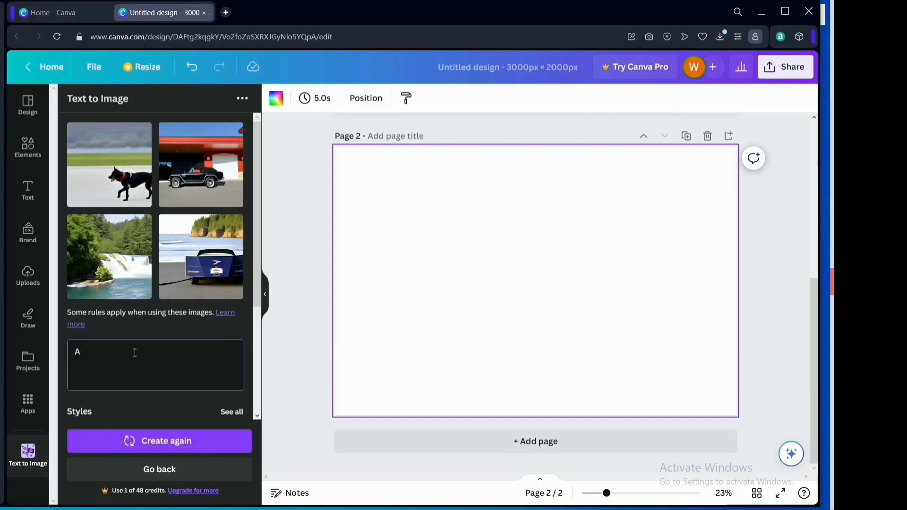
{"action": "type", "text": " dog with a cat"}
{"action": "left_click", "coordinate": [158, 441]}
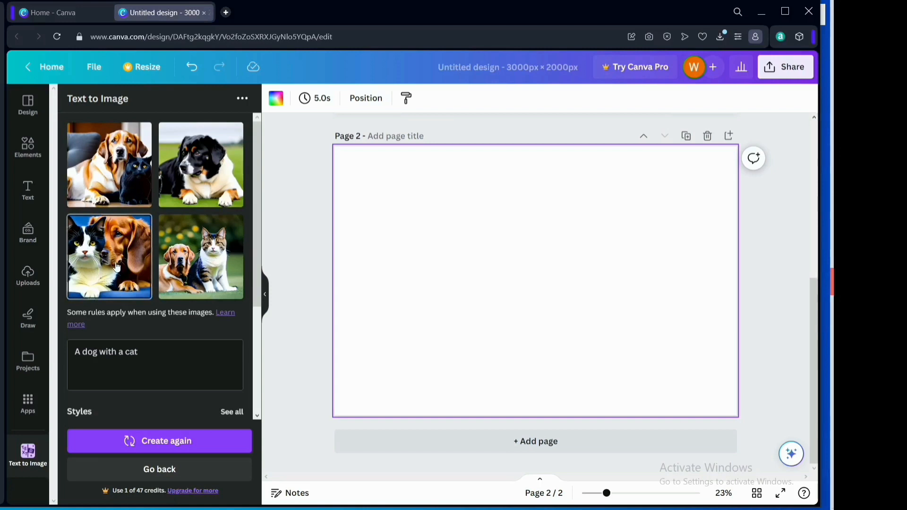
Place the generated image of the brown dog beside the tabby-and-white cat on page 2 and enlarge it to cover the whole page.
{"action": "left_click", "coordinate": [213, 265]}
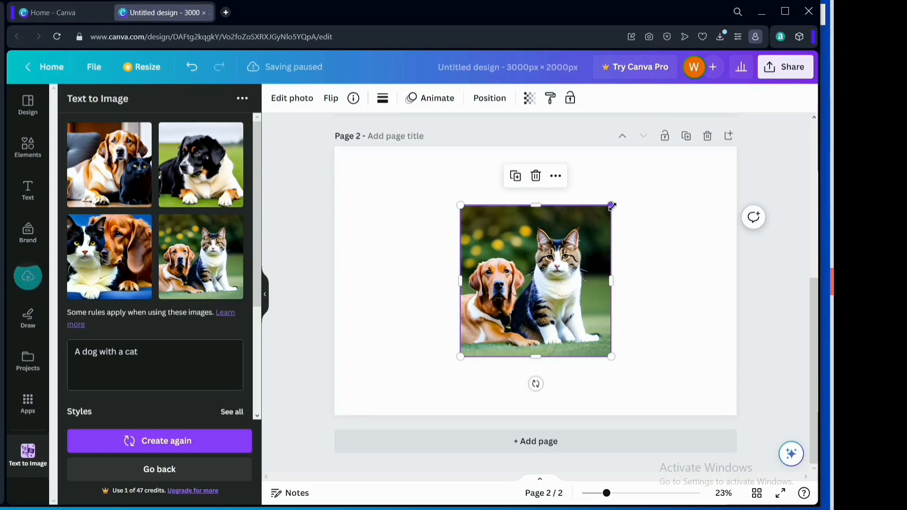
{"action": "left_click_drag", "start_coordinate": [611, 205], "coordinate": [670, 146]}
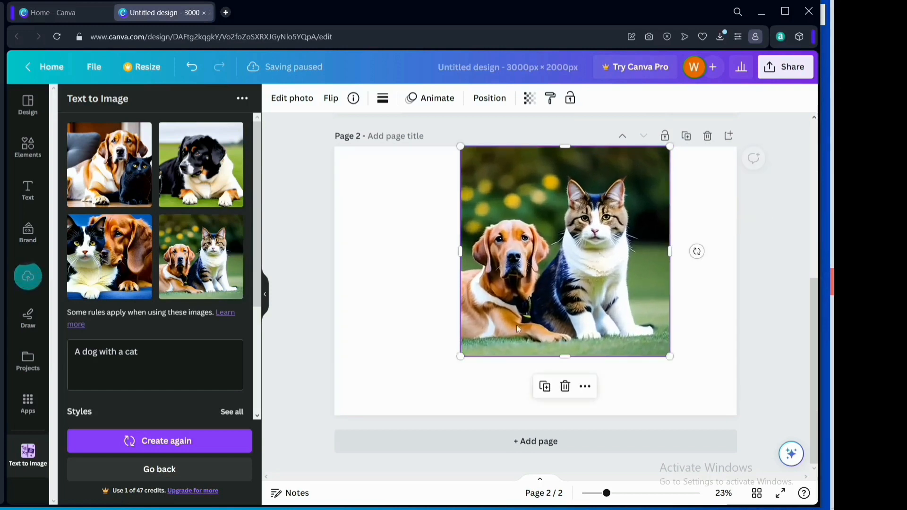
{"action": "left_click_drag", "start_coordinate": [461, 356], "coordinate": [401, 416]}
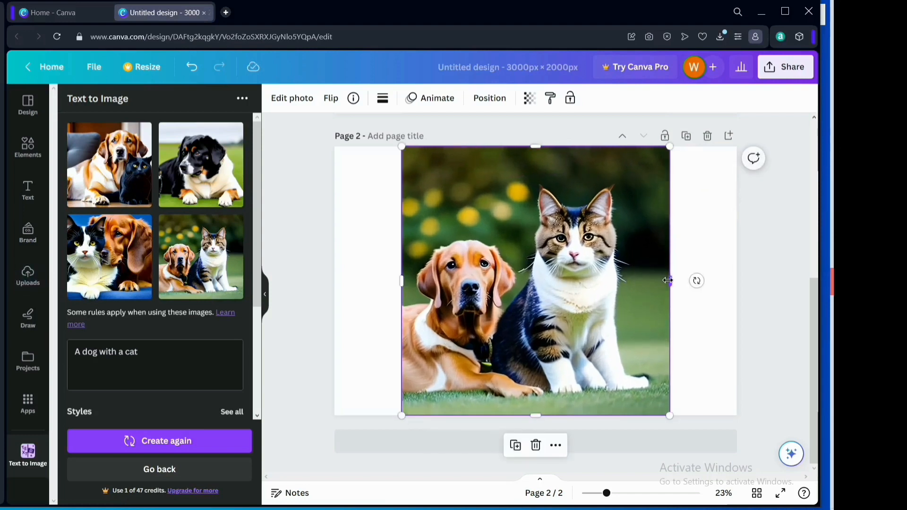
{"action": "left_click_drag", "start_coordinate": [670, 280], "coordinate": [718, 271]}
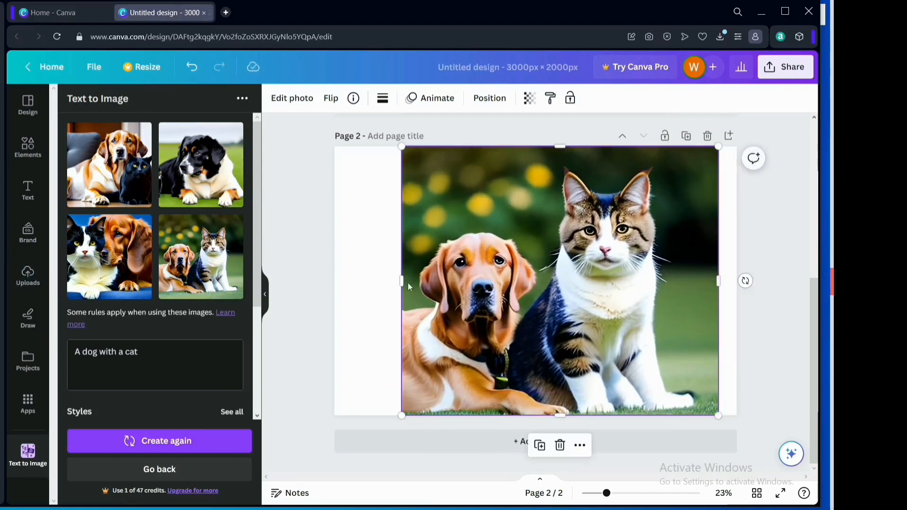
{"action": "left_click_drag", "start_coordinate": [400, 280], "coordinate": [325, 281]}
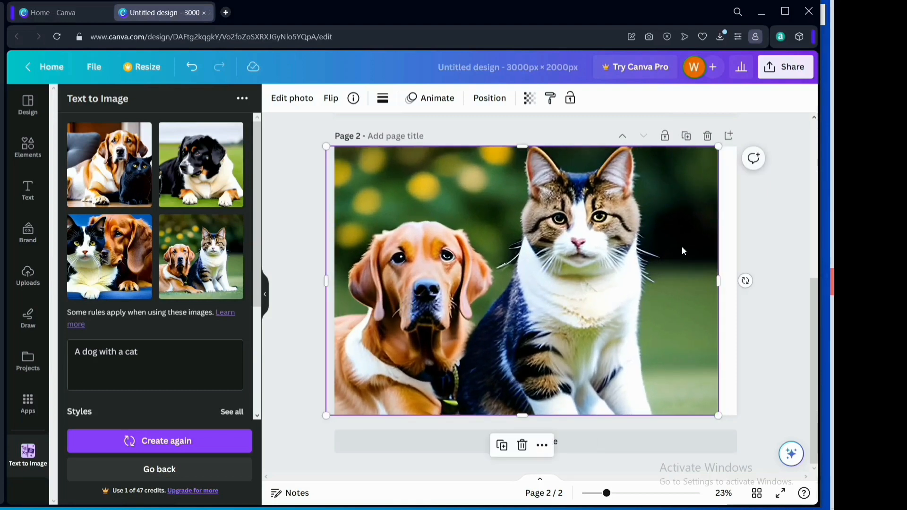
{"action": "left_click_drag", "start_coordinate": [714, 281], "coordinate": [741, 280]}
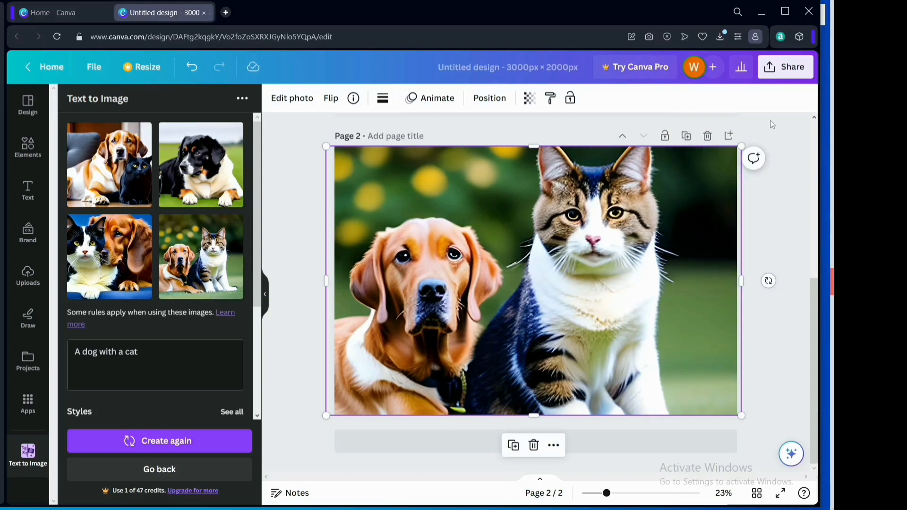
Download only page 2 of the design as a PNG file.
{"action": "left_click", "coordinate": [787, 67]}
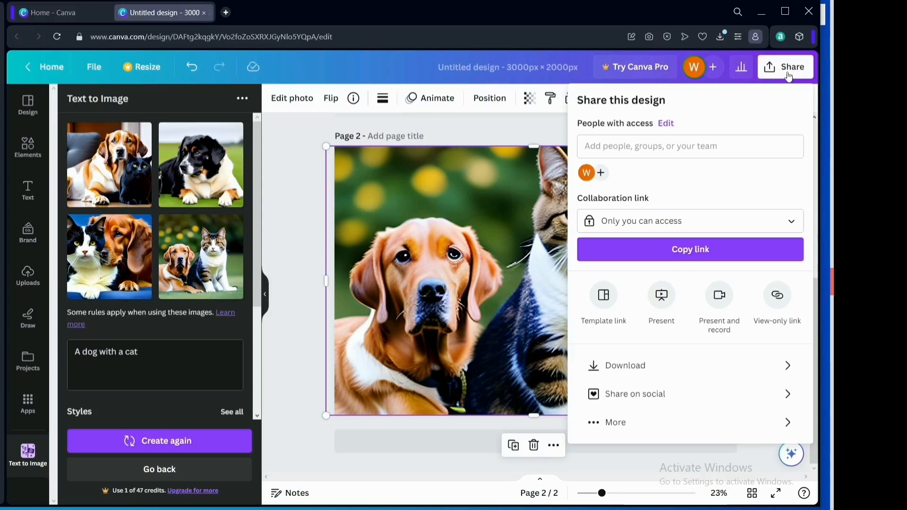
{"action": "left_click", "coordinate": [658, 366]}
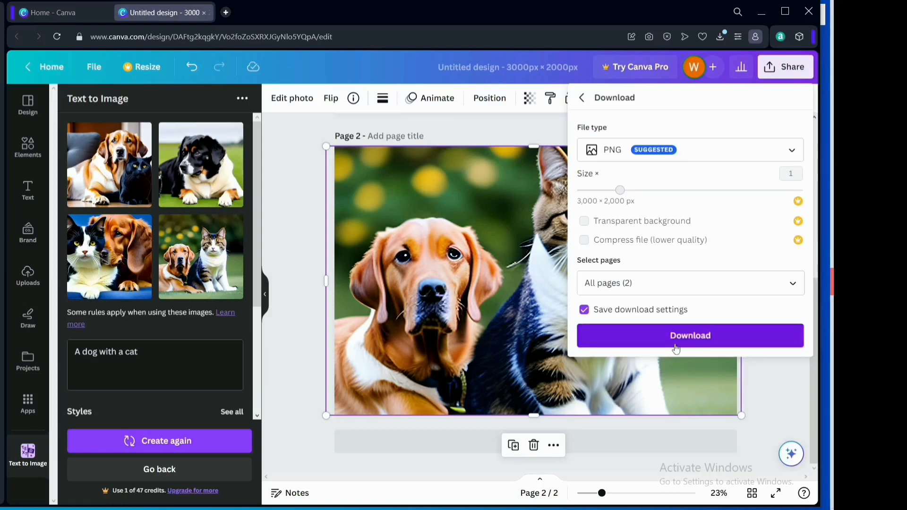
{"action": "left_click", "coordinate": [796, 285]}
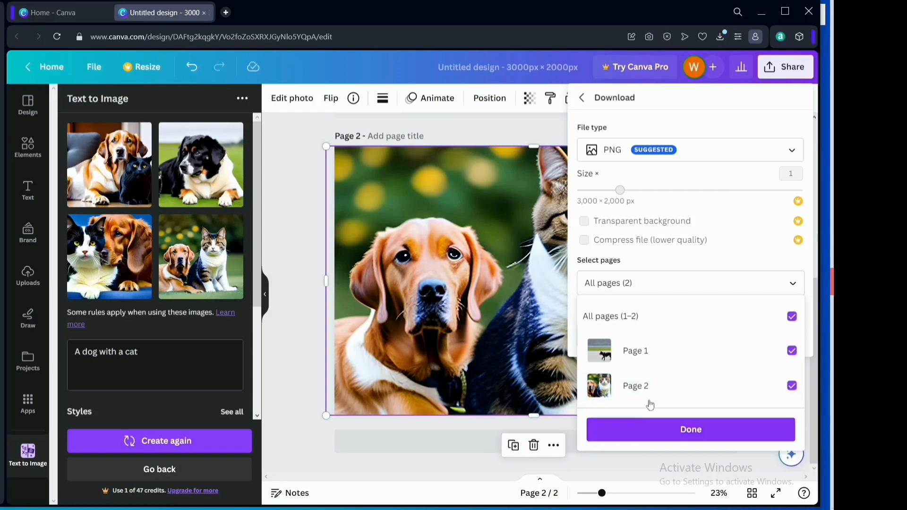
{"action": "left_click", "coordinate": [678, 355]}
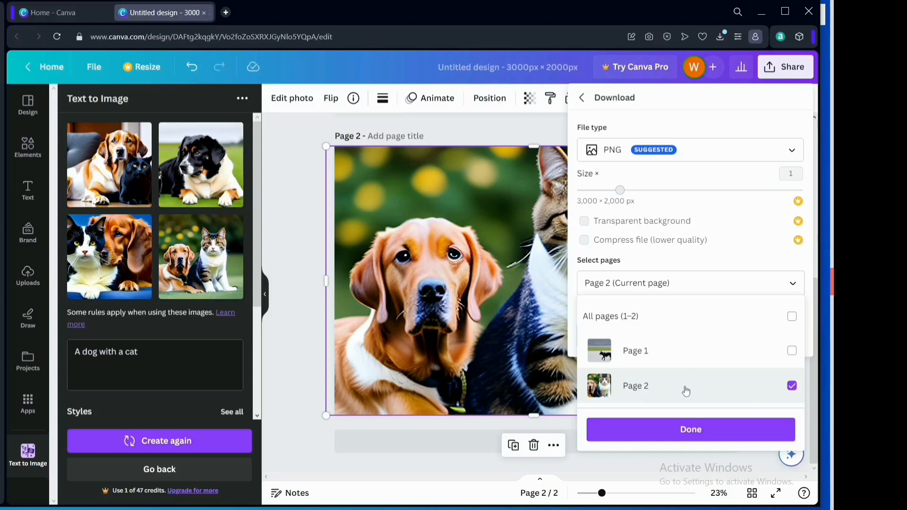
{"action": "left_click", "coordinate": [691, 430]}
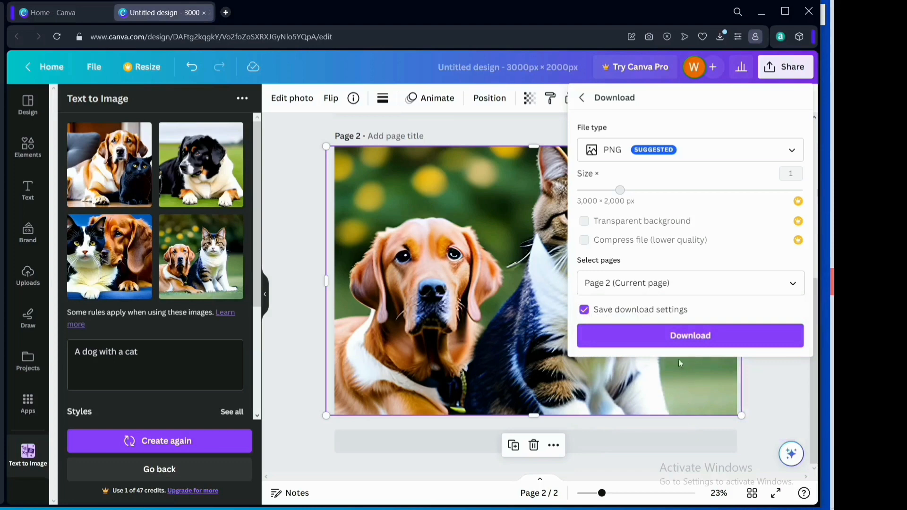
{"action": "left_click", "coordinate": [684, 337]}
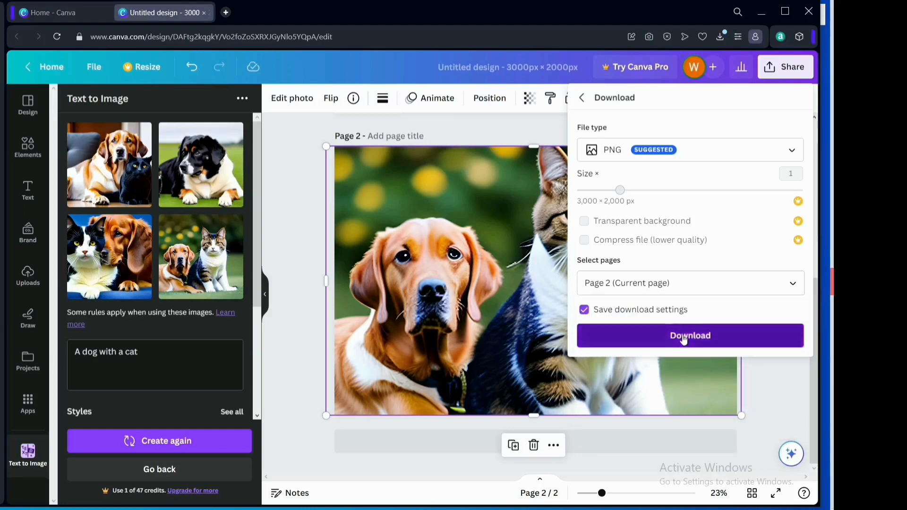